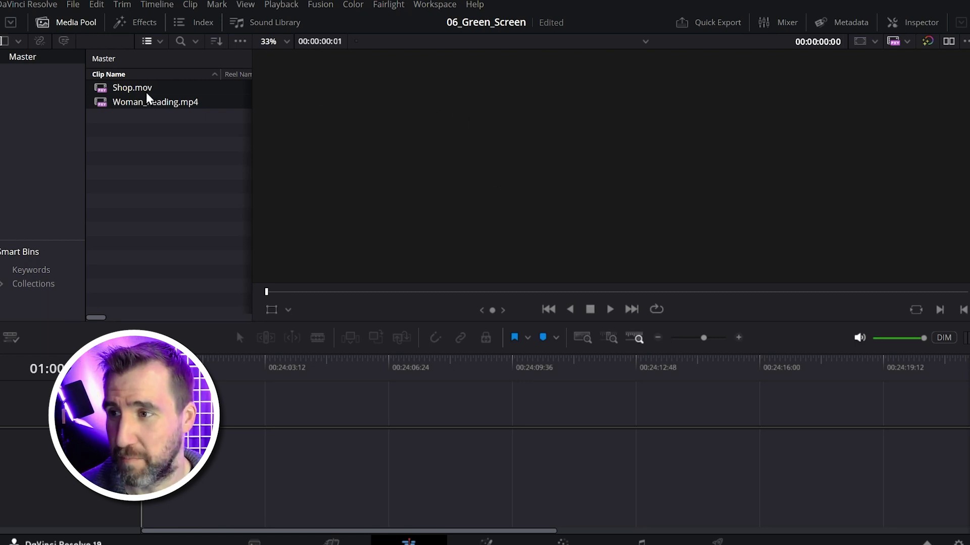
Place Shop.mov at the start of Video 1, preview it, and start bringing in Woman_Reading.mp4
drag(106, 89, 261, 320)
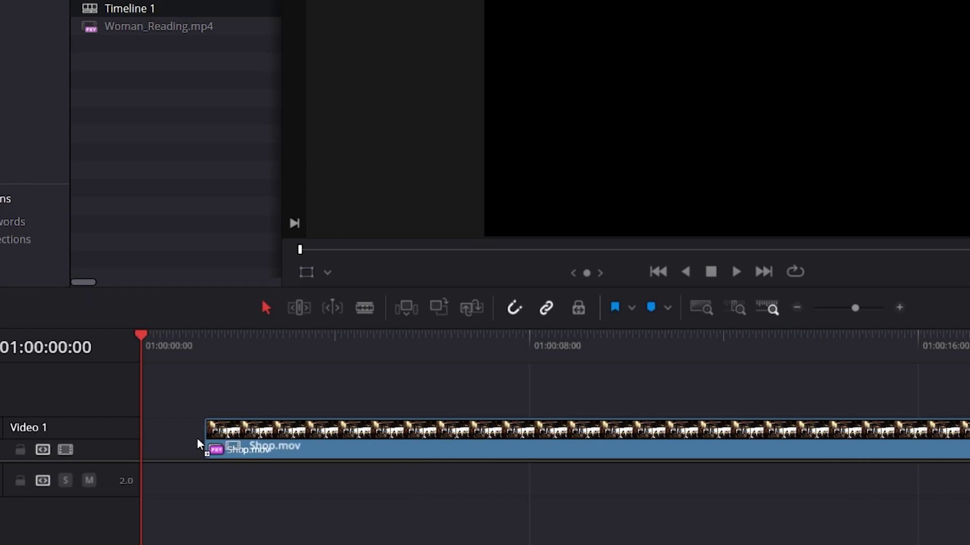
drag(294, 362, 148, 448)
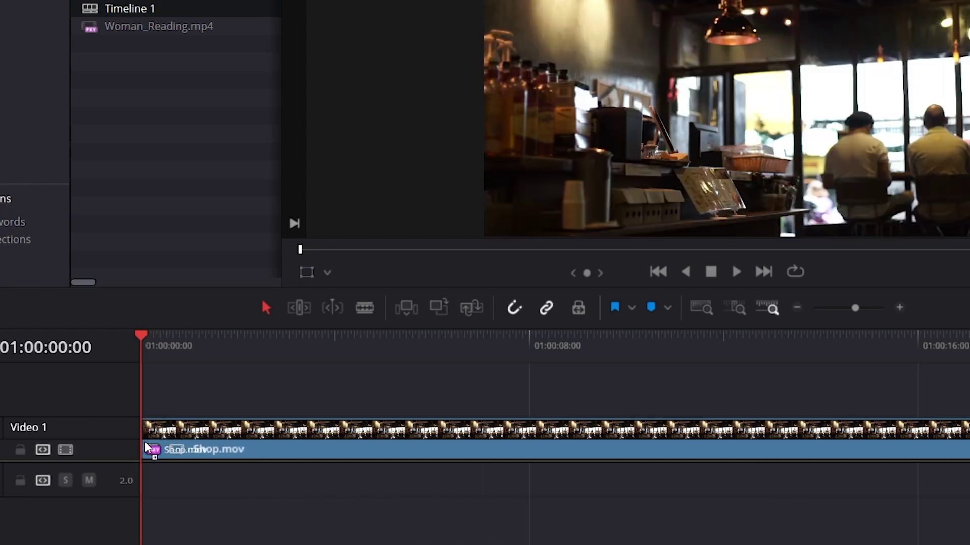
click(201, 351)
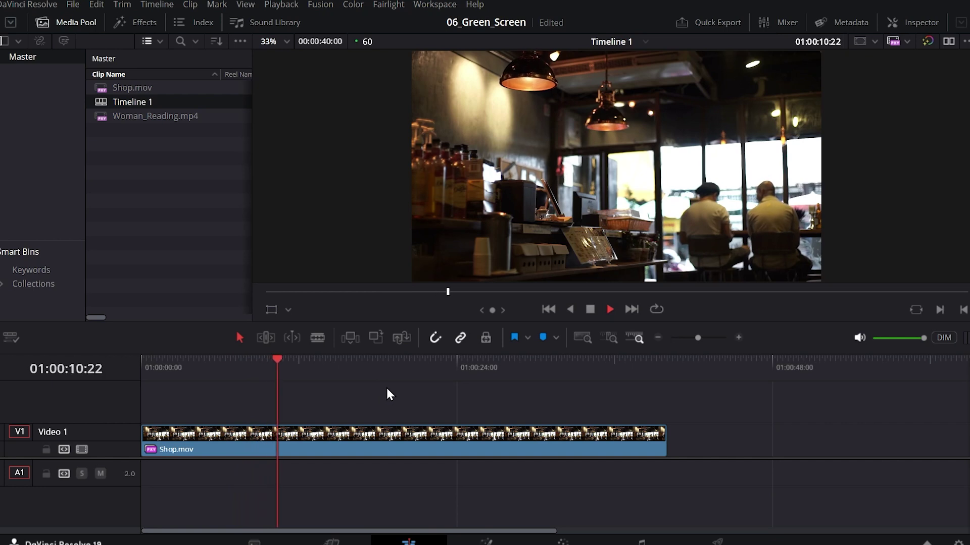
key(space)
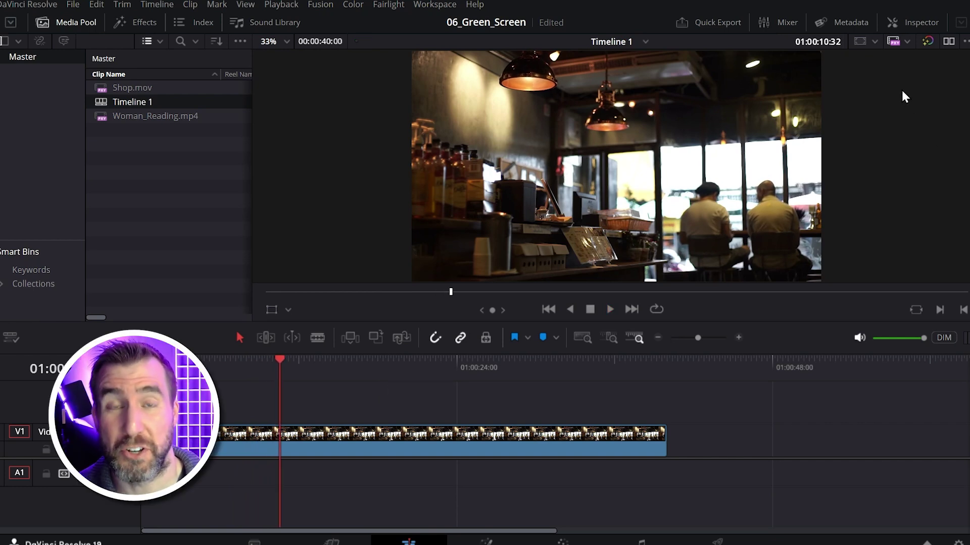
drag(156, 117, 301, 270)
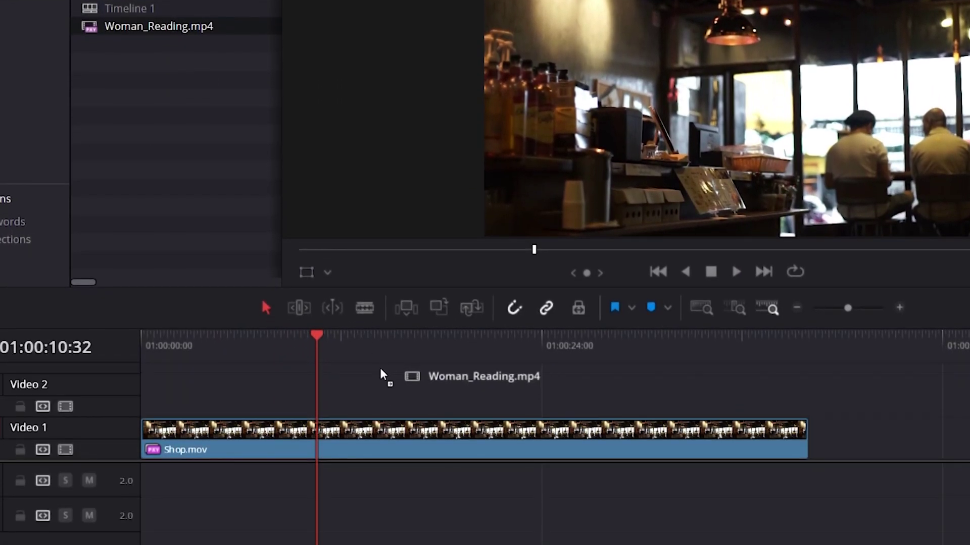
Stack Woman_Reading.mp4 on Video 2, shrink it, nudge it lower-left, and preview the composite
mouse_move(344, 345)
mouse_down()
mouse_move(383, 379)
mouse_move(361, 389)
mouse_up()
key(space)
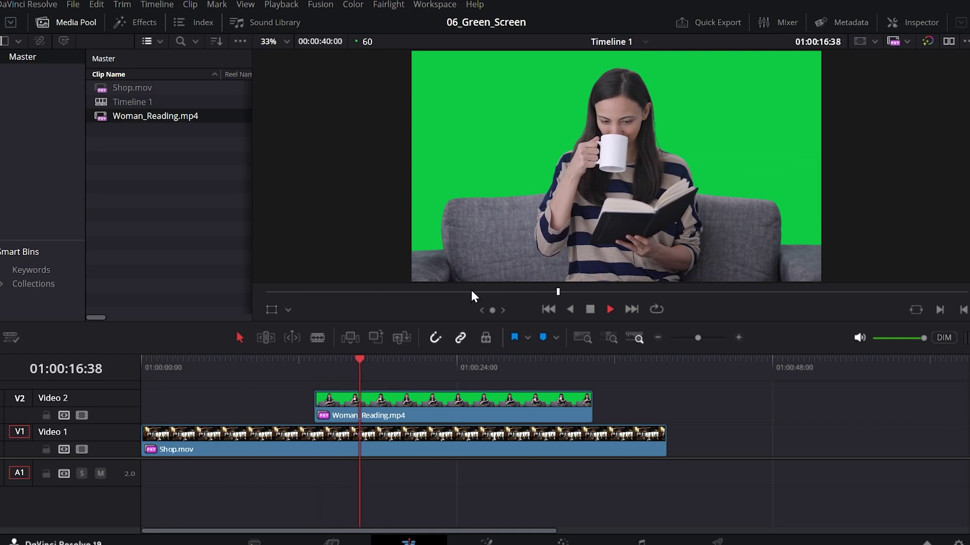
click(442, 407)
drag(285, 22, 331, 43)
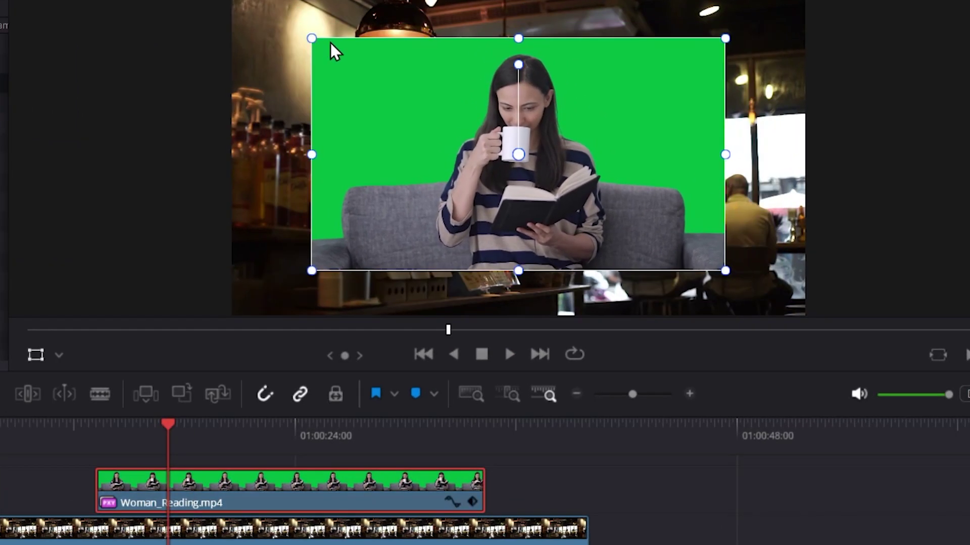
drag(495, 142, 472, 144)
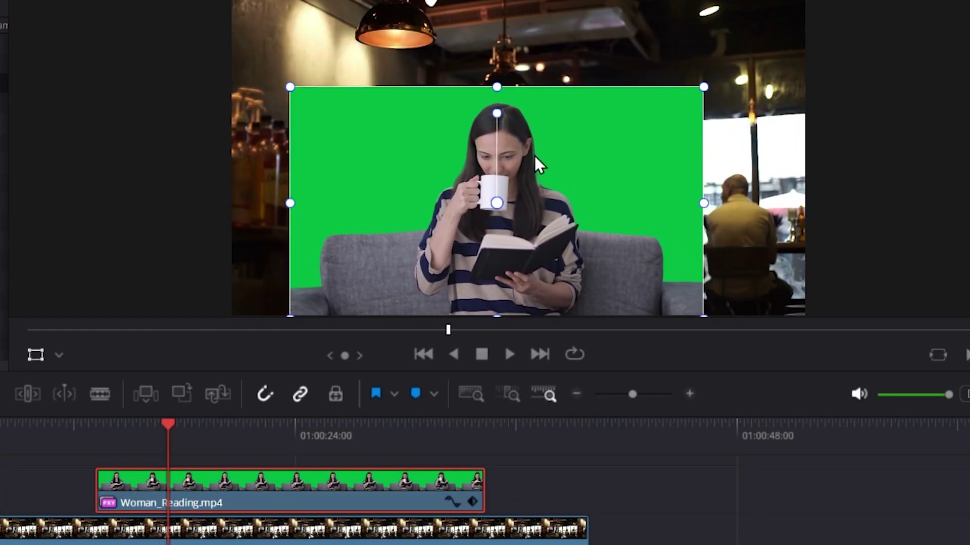
scroll(538, 165, down, 1)
key(space)
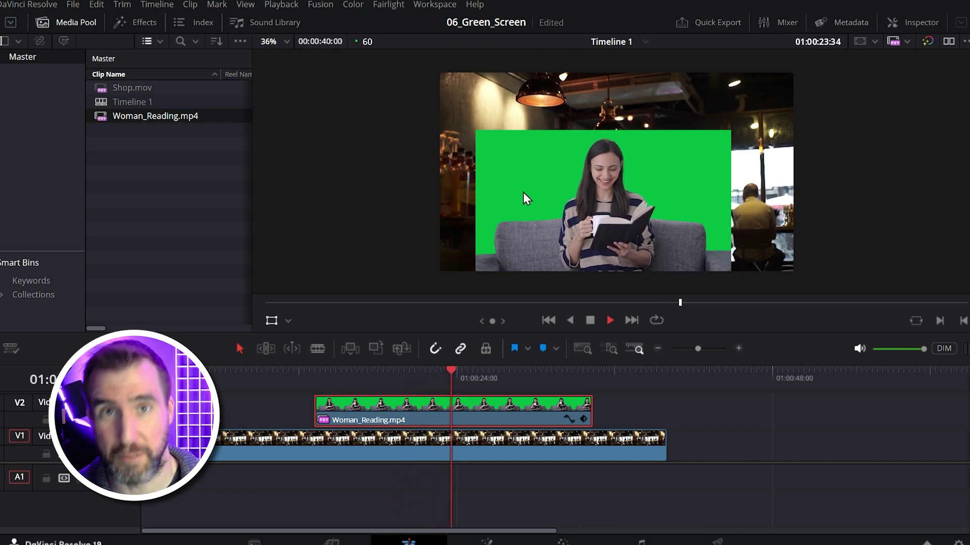
key(space)
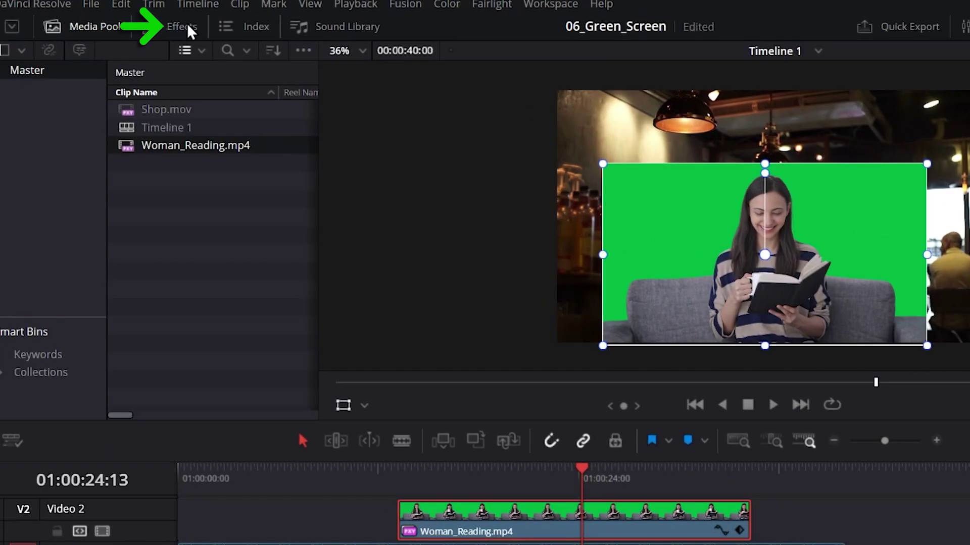
Apply the Open FX 3D Keyer to Woman_Reading.mp4, then close Effects and play back the clip
click(189, 26)
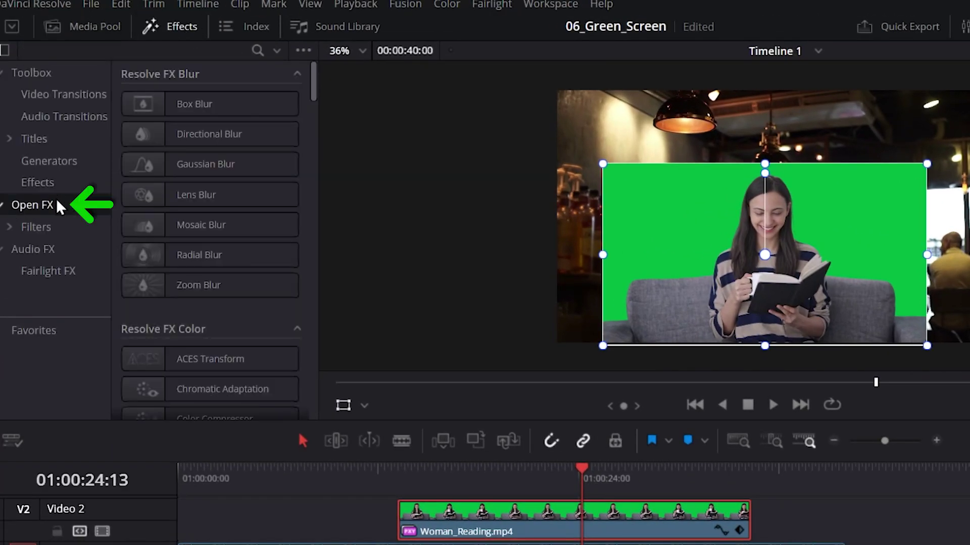
click(258, 52)
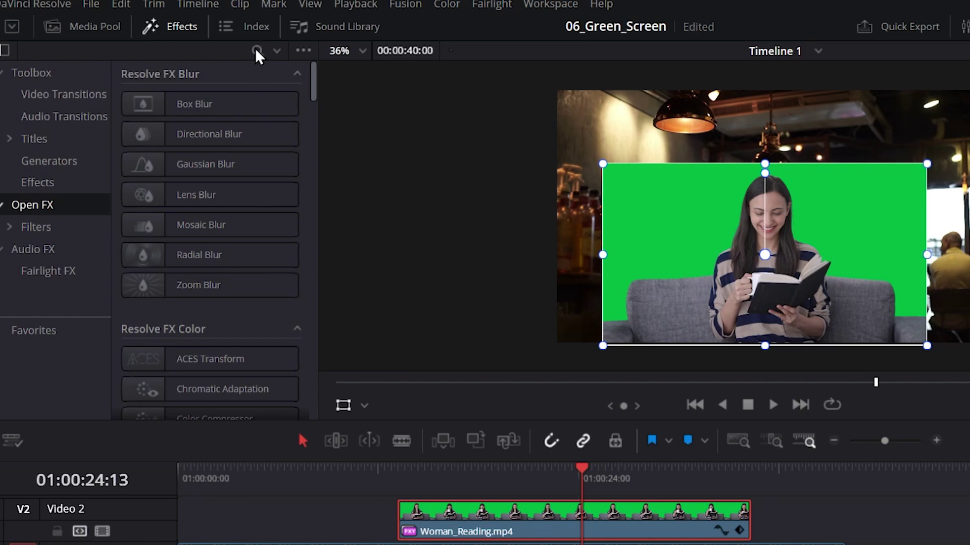
text(keyer)
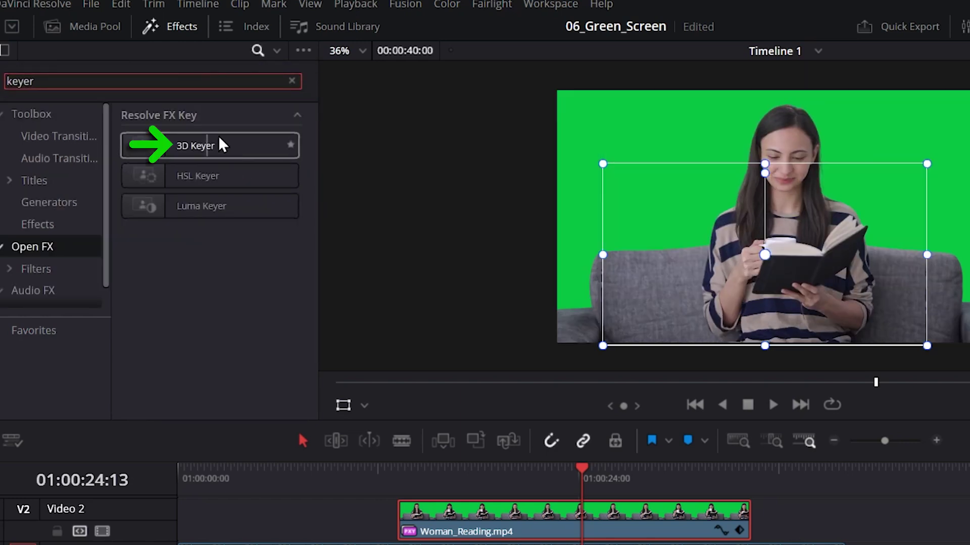
click(165, 121)
drag(165, 121, 334, 263)
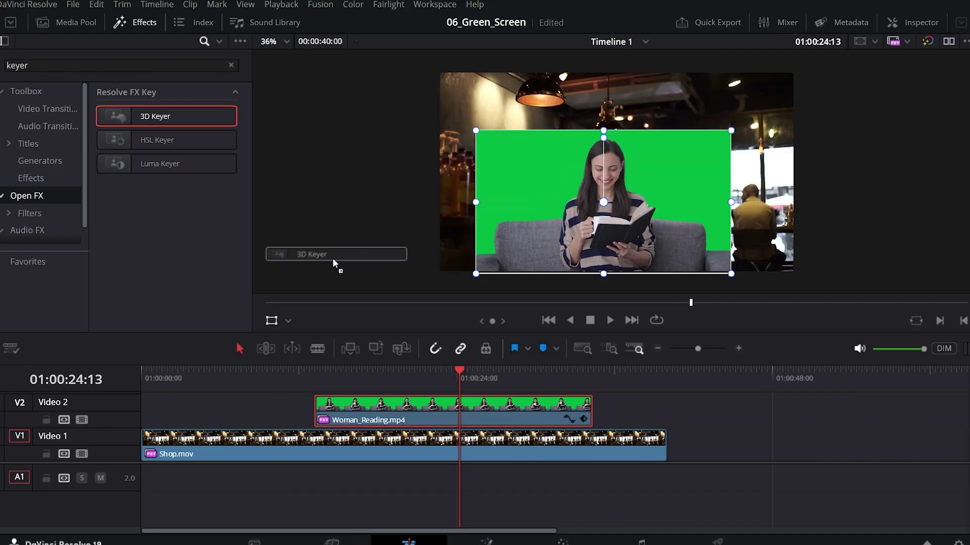
drag(412, 410, 415, 415)
click(144, 22)
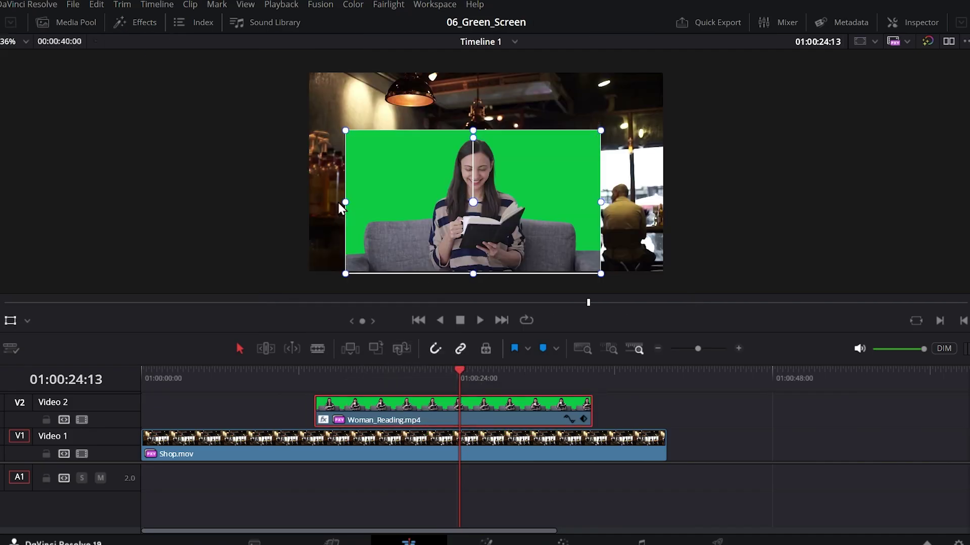
click(428, 379)
key(space)
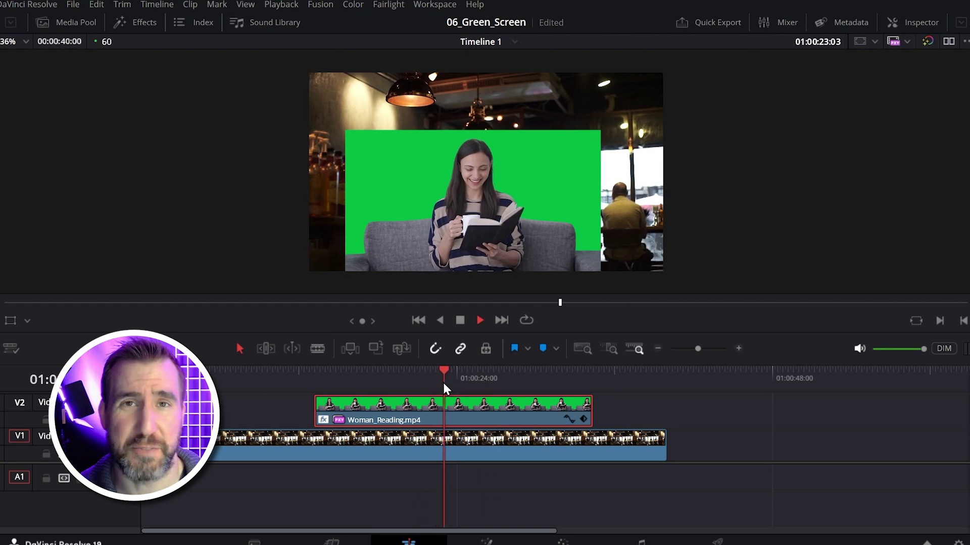
key(space)
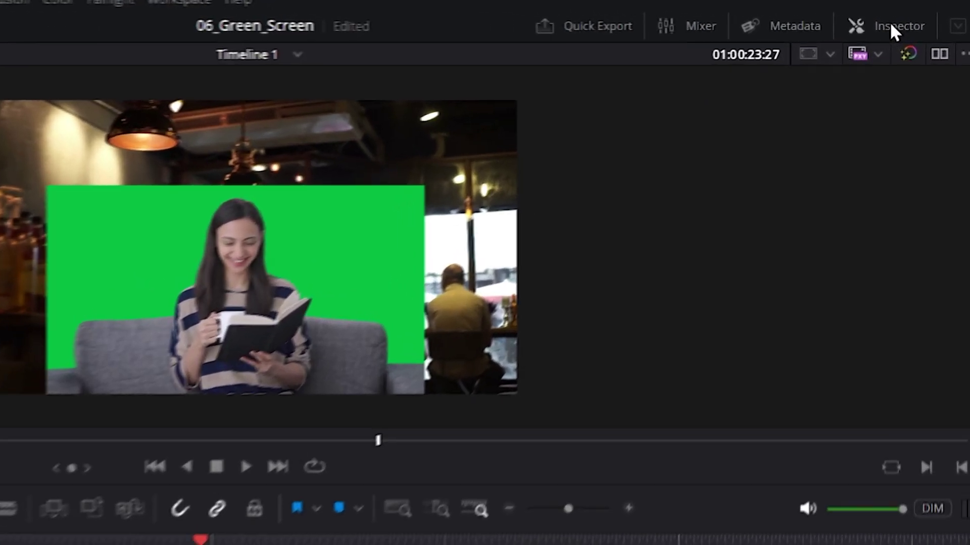
Show the 3D Keyer settings with Open FX Overlay, select the Pick tool, and save the project
click(891, 23)
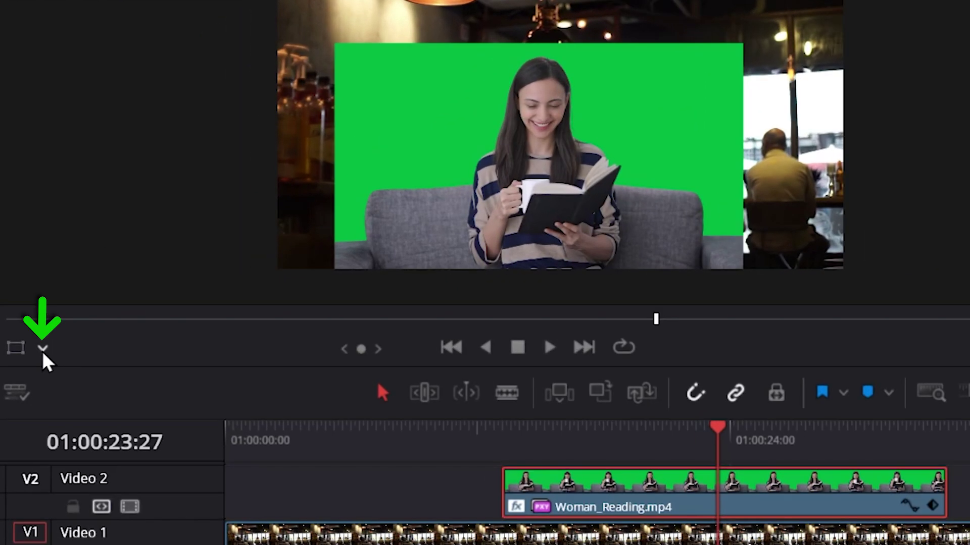
click(43, 349)
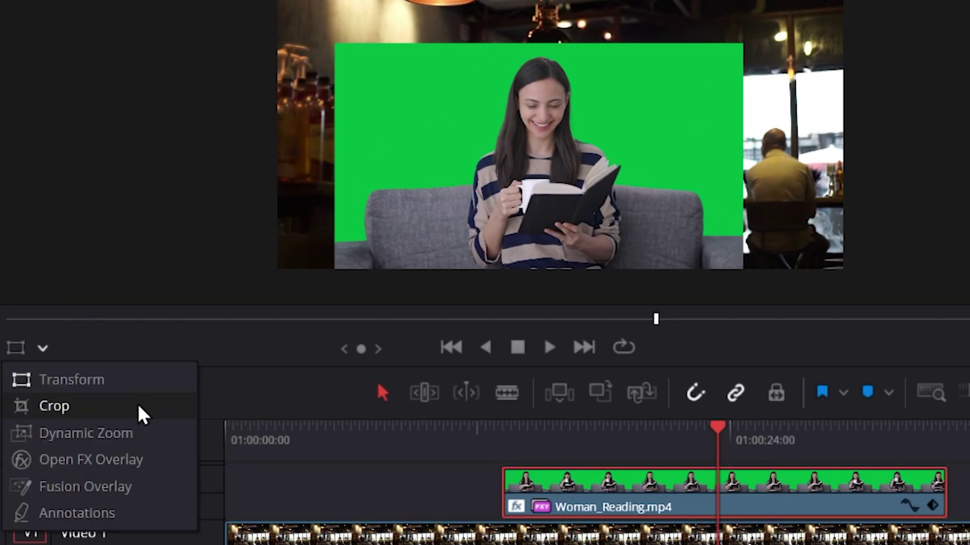
click(100, 458)
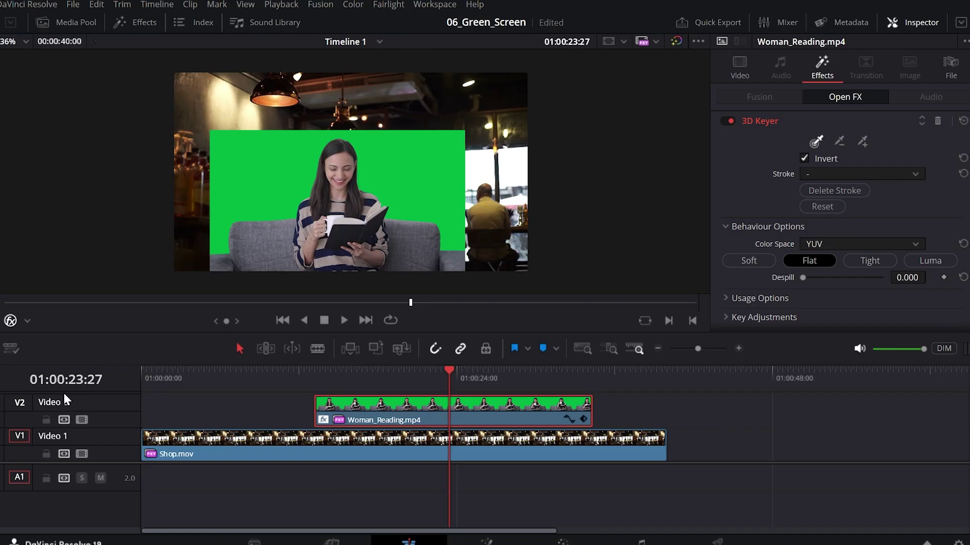
click(815, 140)
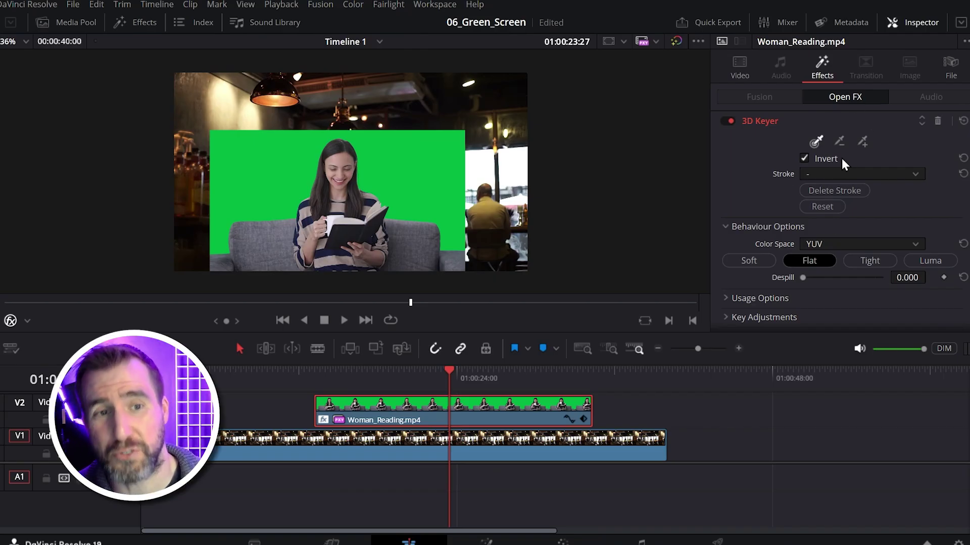
key(ctrl+s)
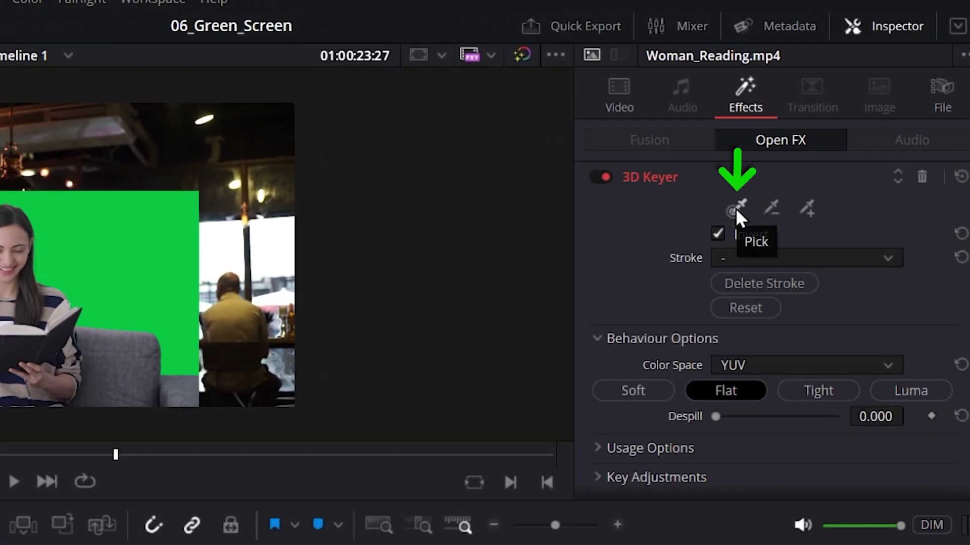
Sample the green backdrop with the 3D Keyer Pick eyedropper and play the keyed composite
click(736, 208)
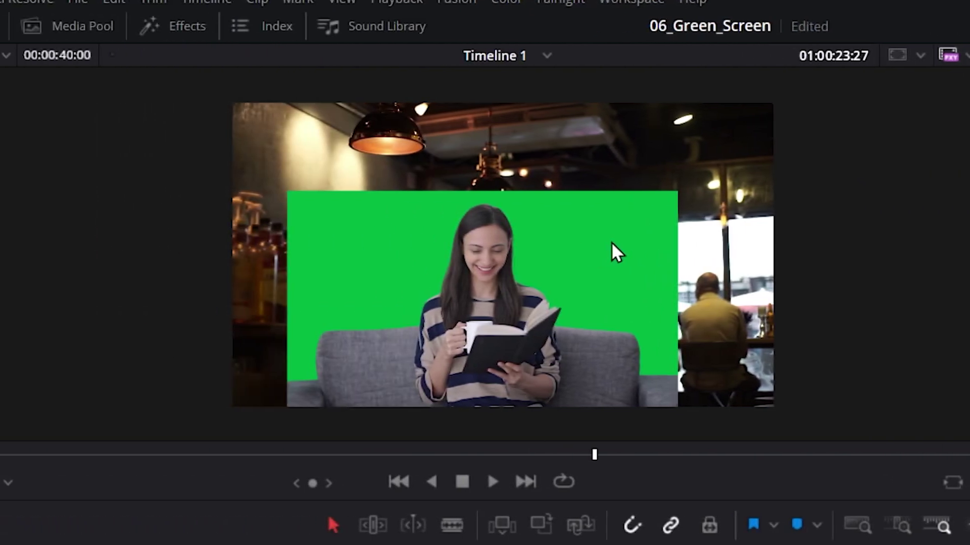
click(612, 244)
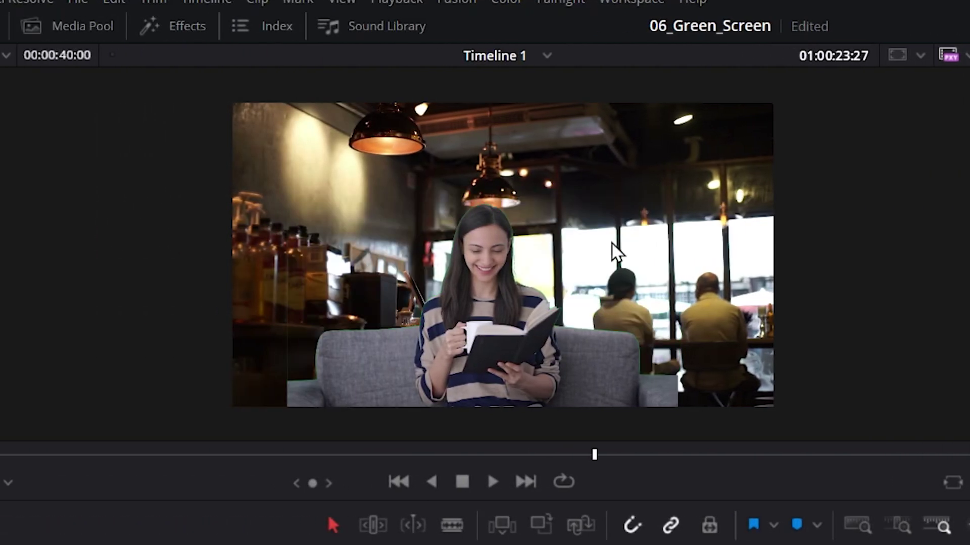
click(314, 373)
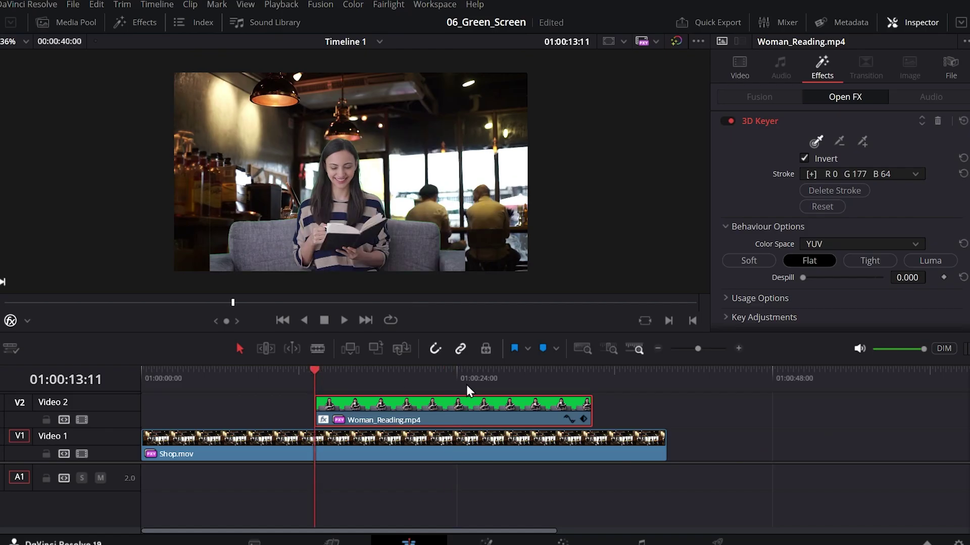
key(space)
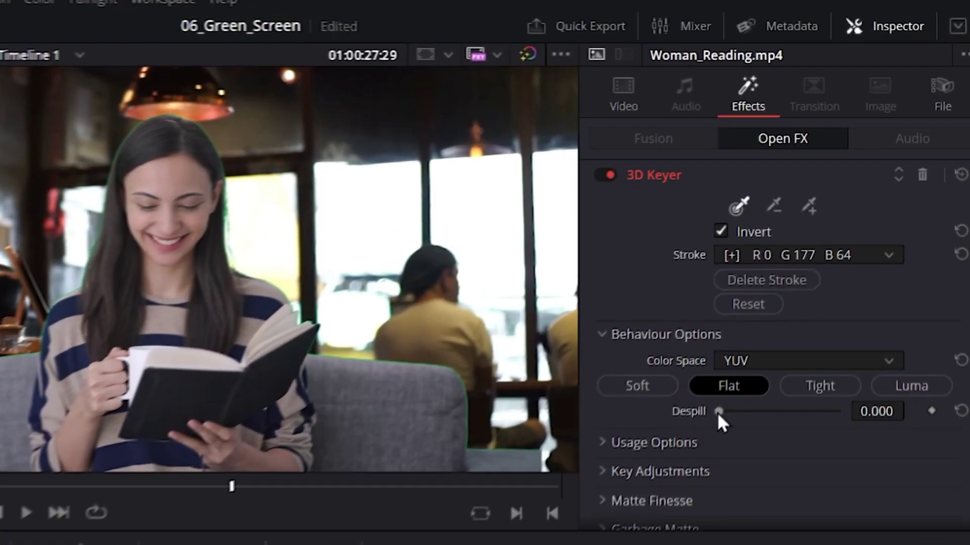
Set the 3D Keyer Despill to 1.000 and replay the section before 01:00:25
drag(802, 277, 805, 278)
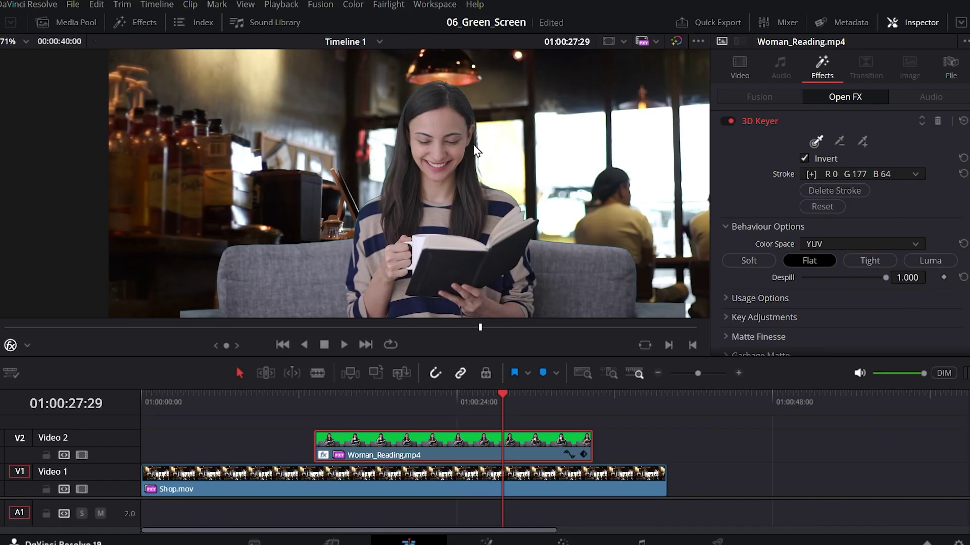
click(468, 401)
key(space)
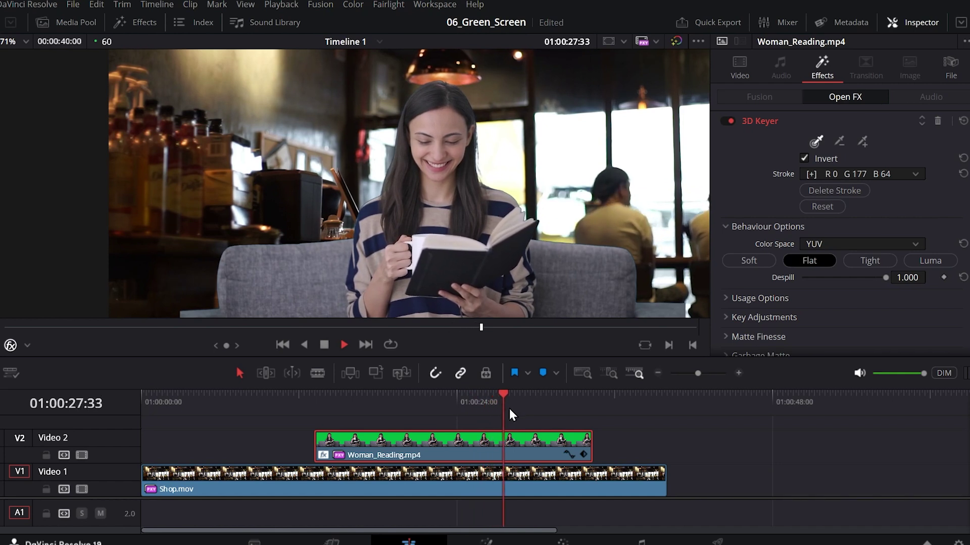
key(space)
scroll(601, 107, down, 2)
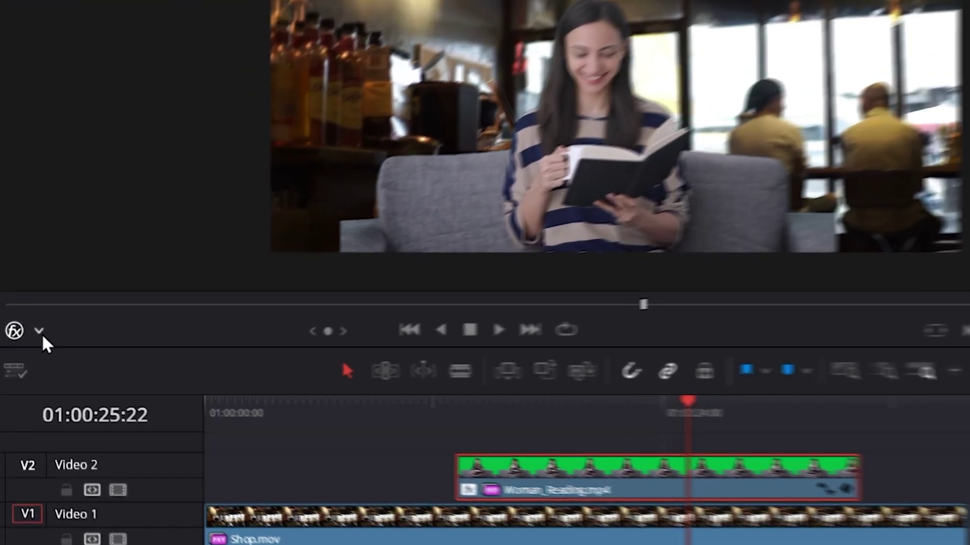
Use the Transform overlay to enlarge the woman right of centre, then replay from 01:00:16
click(27, 346)
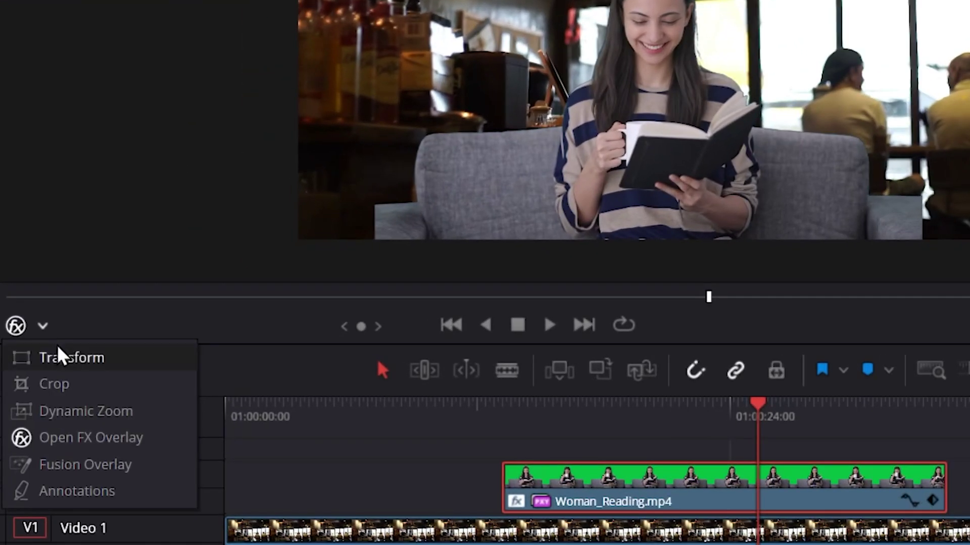
click(45, 365)
mouse_move(578, 102)
mouse_down()
mouse_move(467, 130)
mouse_move(505, 119)
mouse_up()
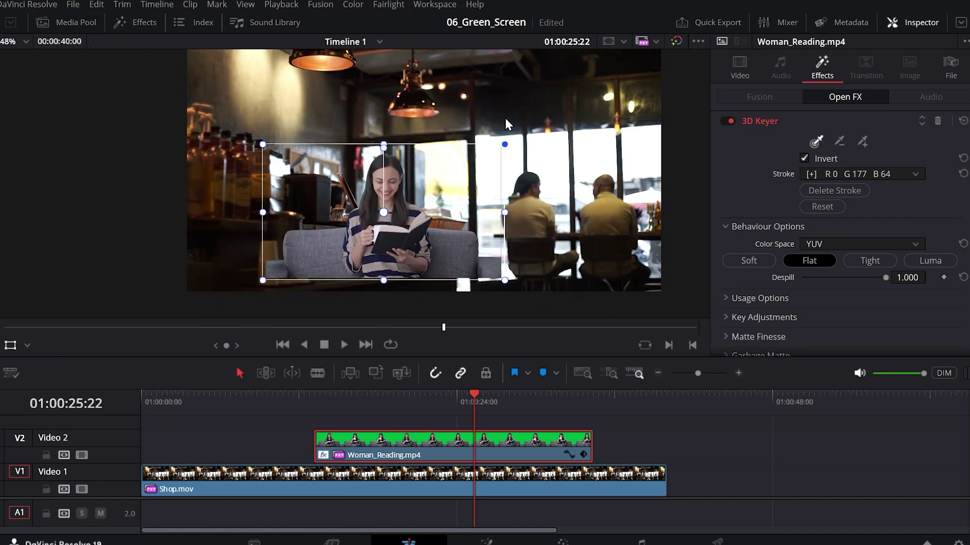
mouse_move(457, 154)
mouse_down()
mouse_move(425, 191)
mouse_move(631, 183)
mouse_move(590, 178)
mouse_move(467, 203)
mouse_up()
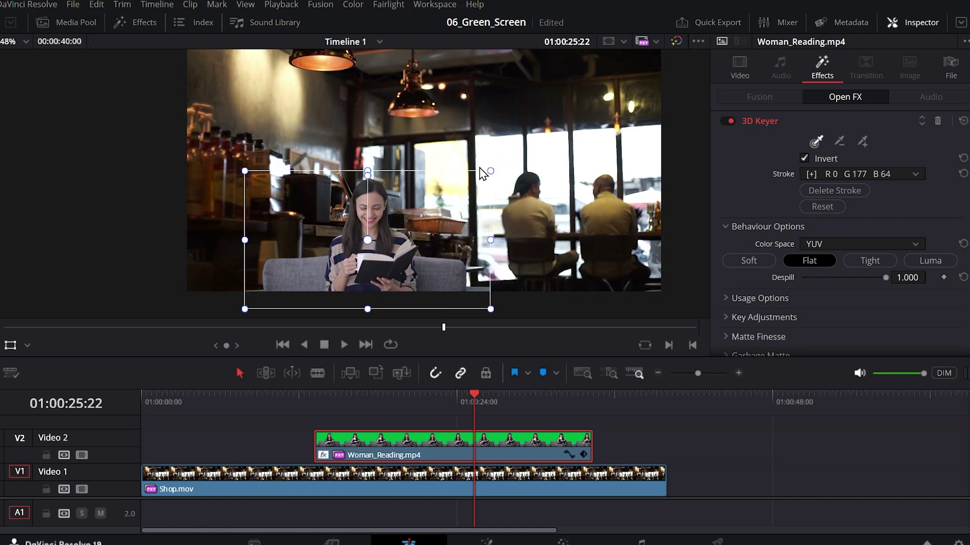
mouse_move(501, 176)
mouse_down()
mouse_move(555, 149)
mouse_move(639, 162)
mouse_up()
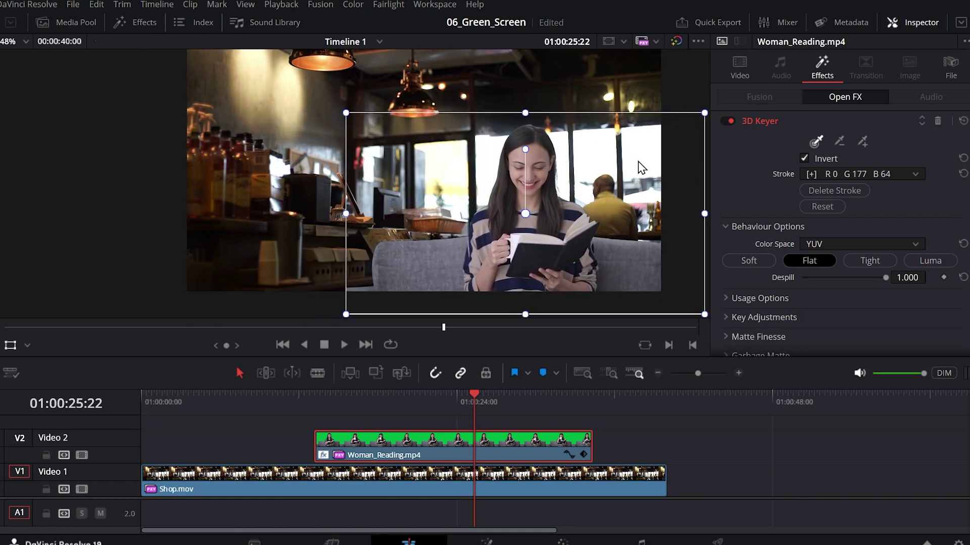
click(351, 398)
key(space)
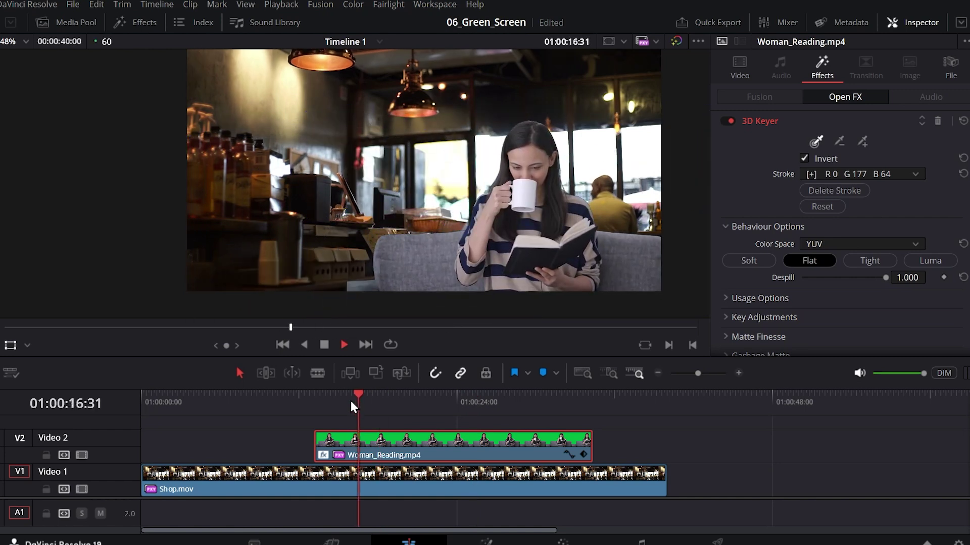